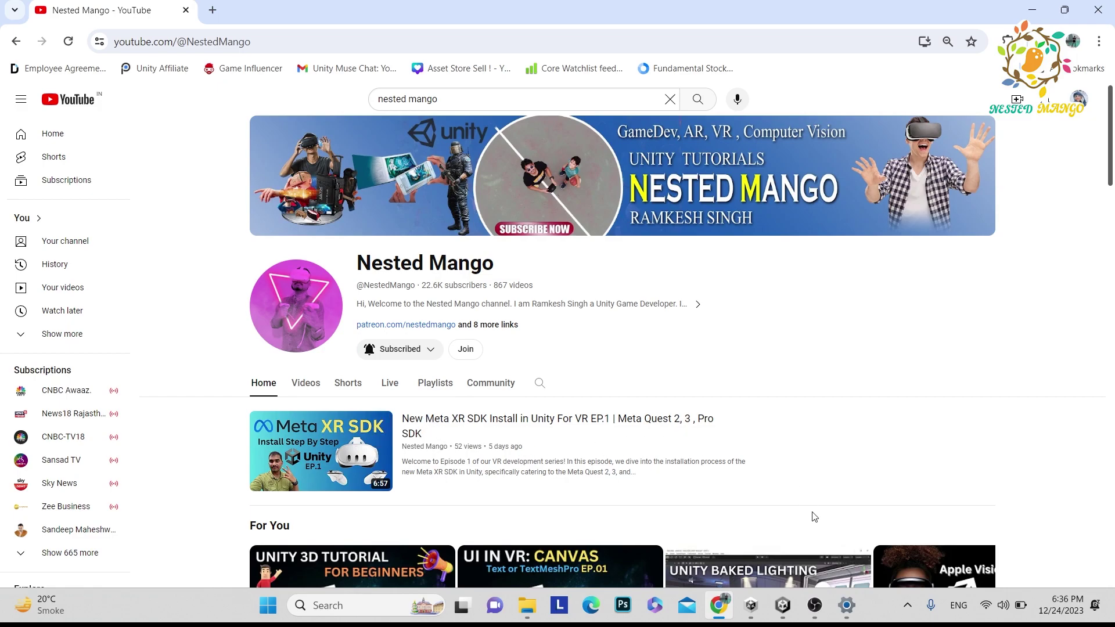
left_click(783, 605)
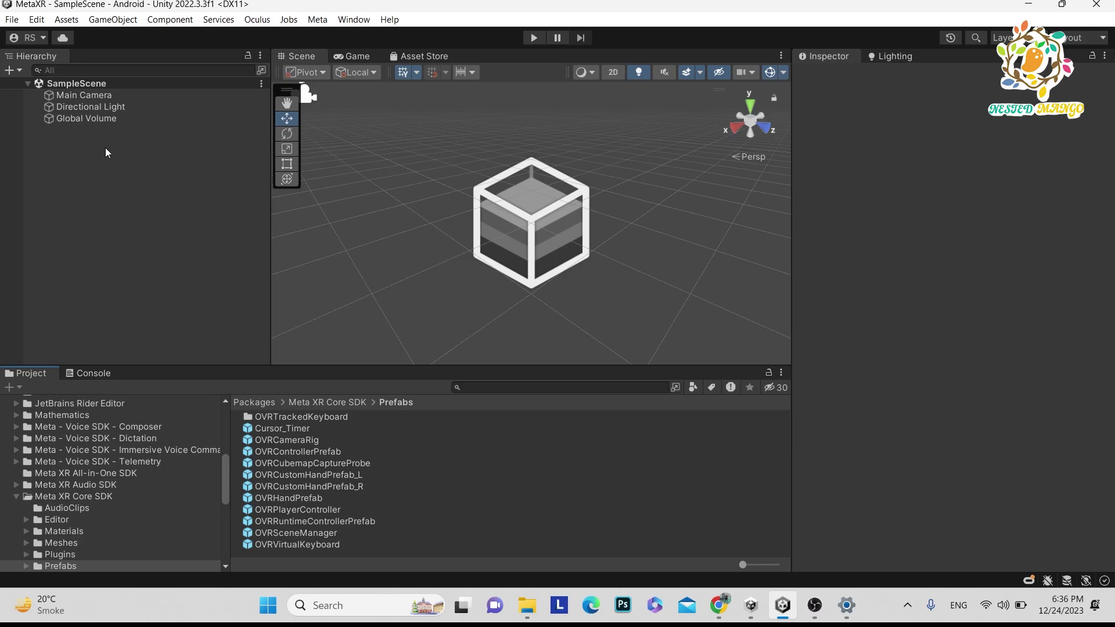
left_click(725, 602)
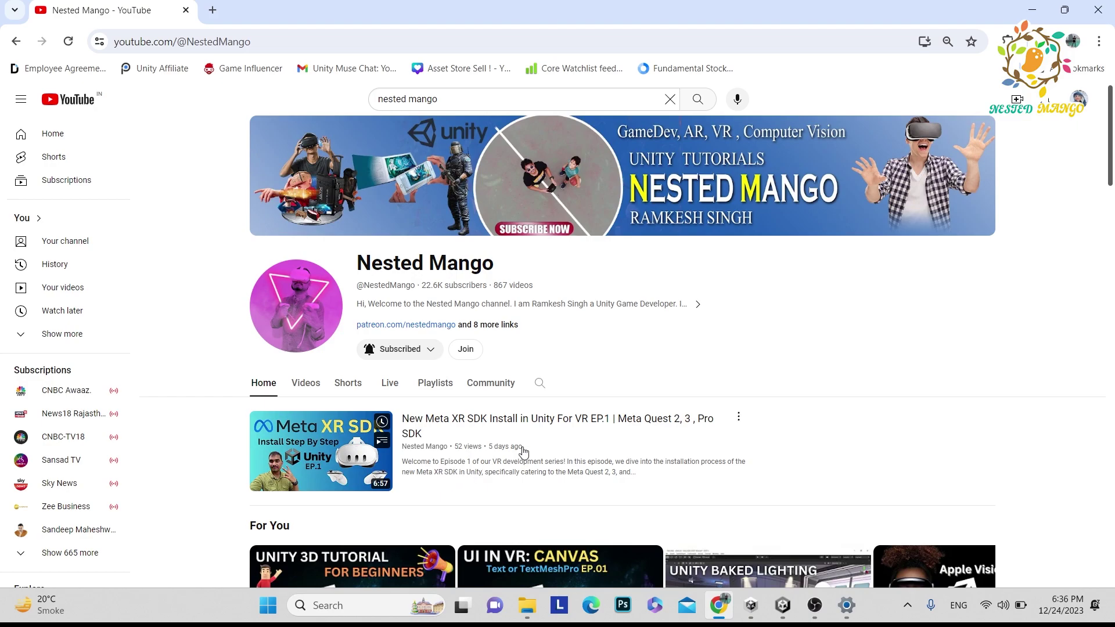
scroll(537, 447, "down", 1)
scroll(1106, 204, "down", 2)
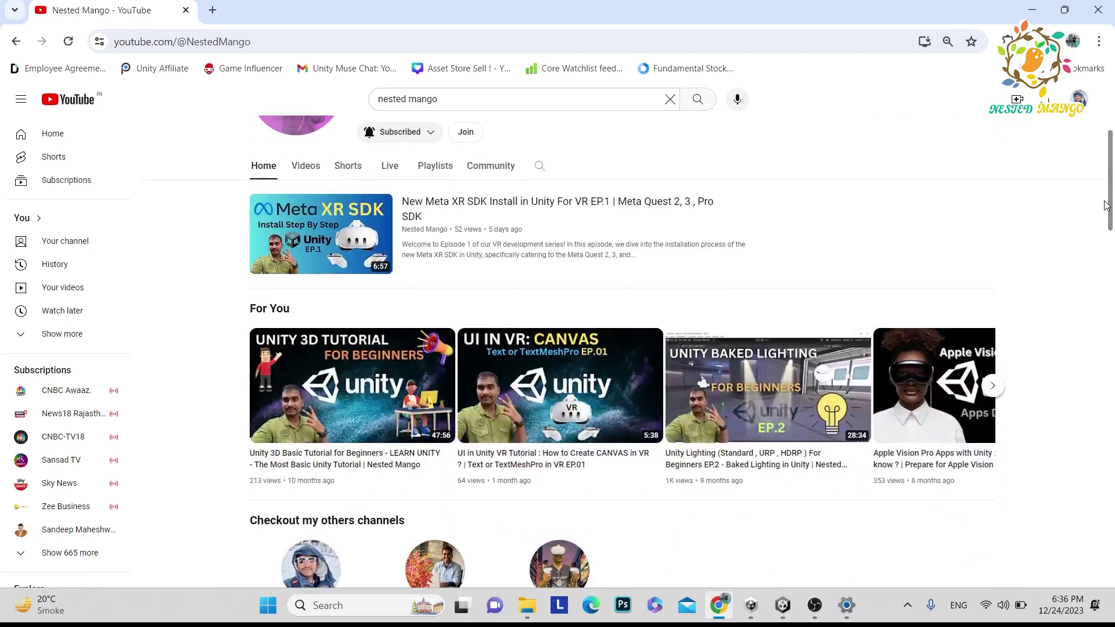
scroll(1105, 204, "up", 3)
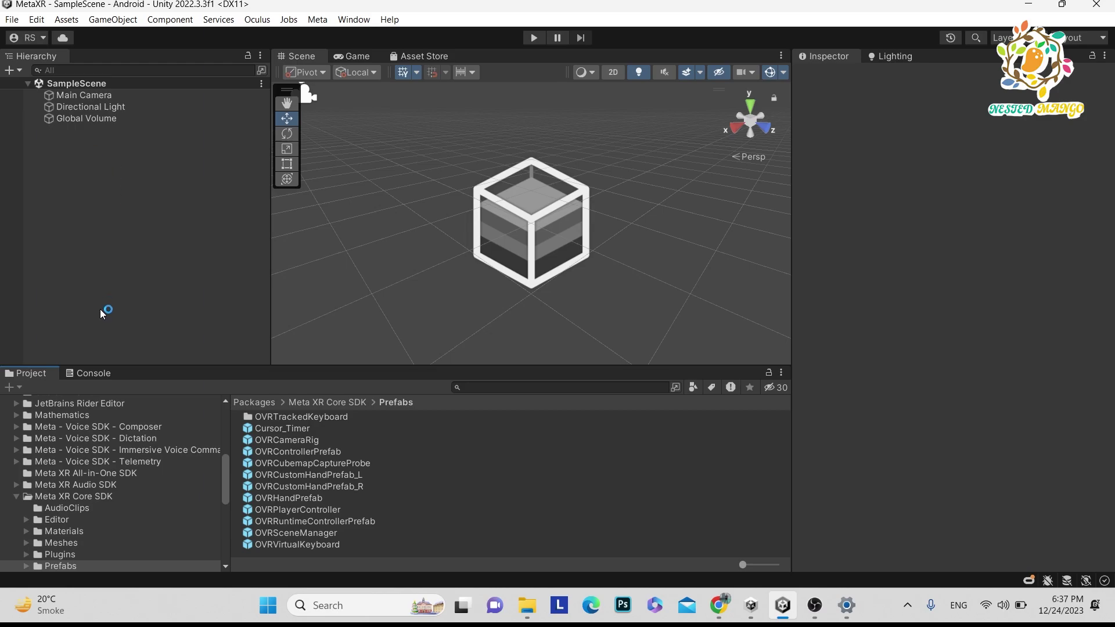
Add the OVRPlayerController prefab from the Meta XR Core SDK package's Prefabs folder to SampleScene.
scroll(220, 473, "up", 5)
scroll(220, 469, "down", 5)
scroll(222, 468, "up", 5)
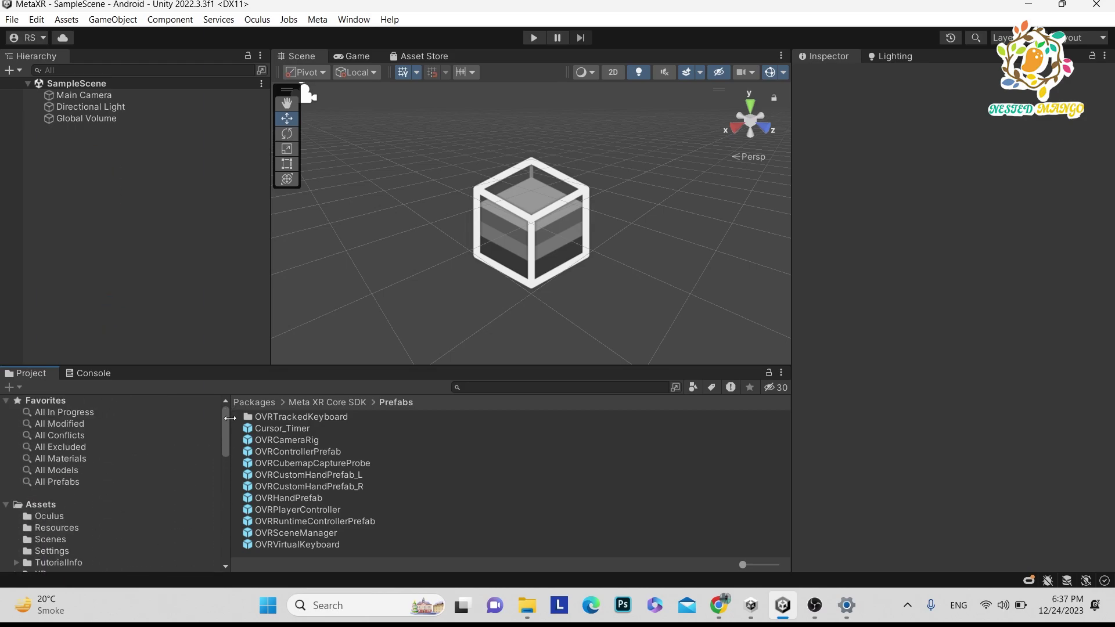
scroll(61, 498, "down", 2)
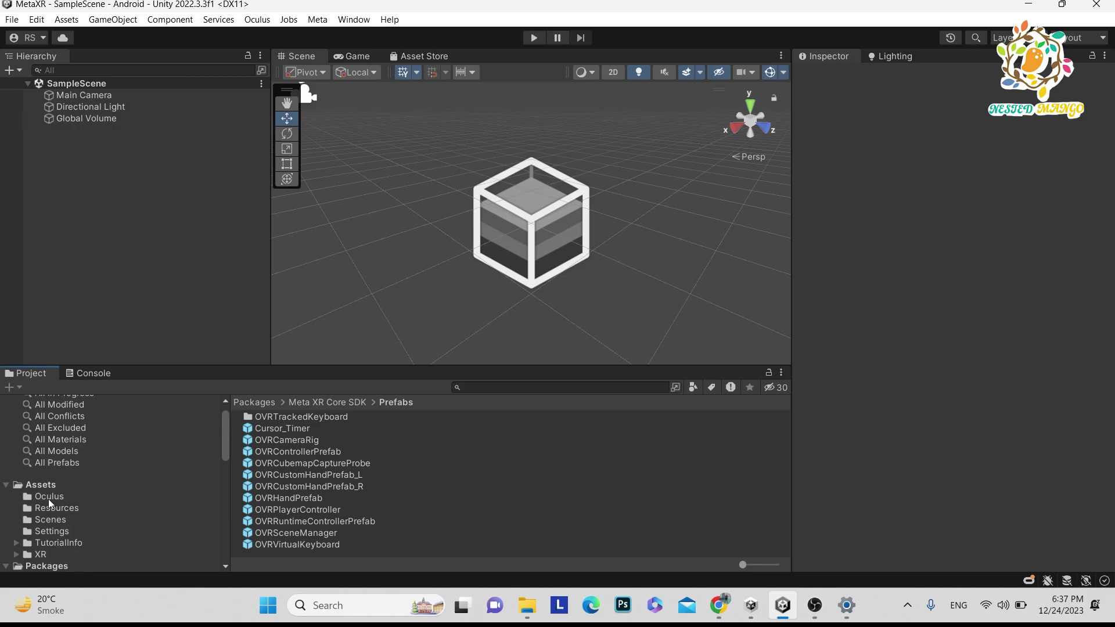
left_click(48, 497)
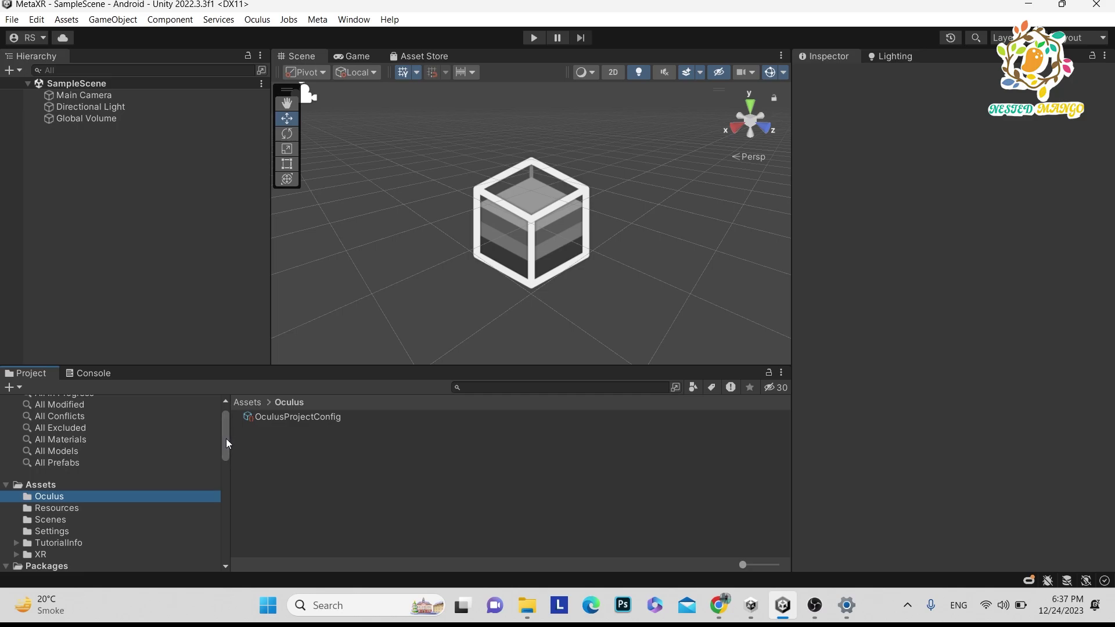
left_click_drag(226, 438, 228, 486)
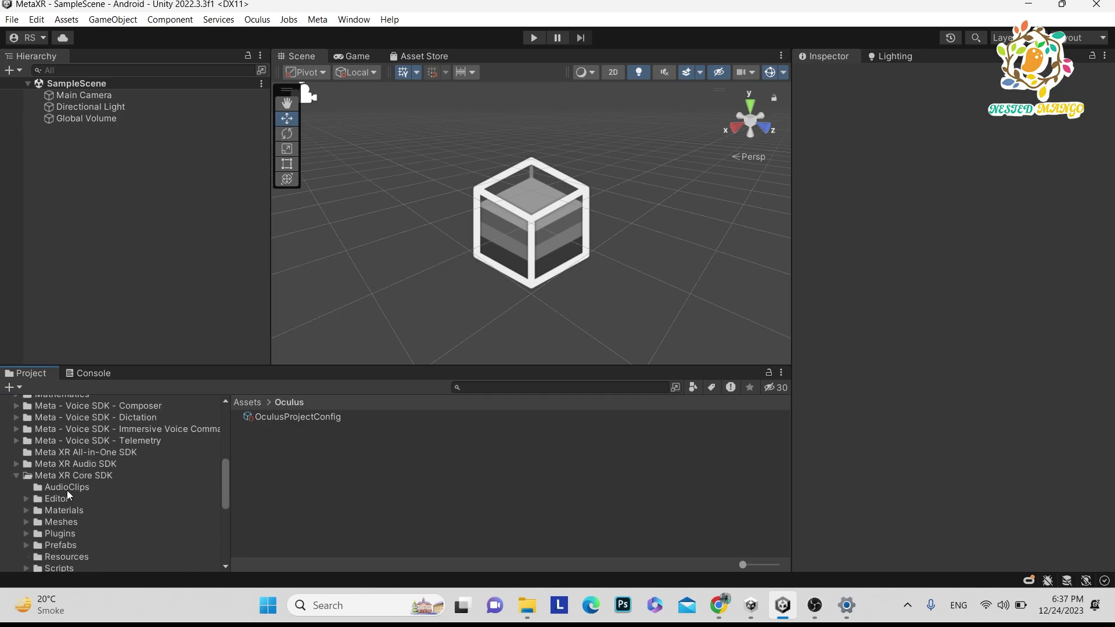
left_click(105, 475)
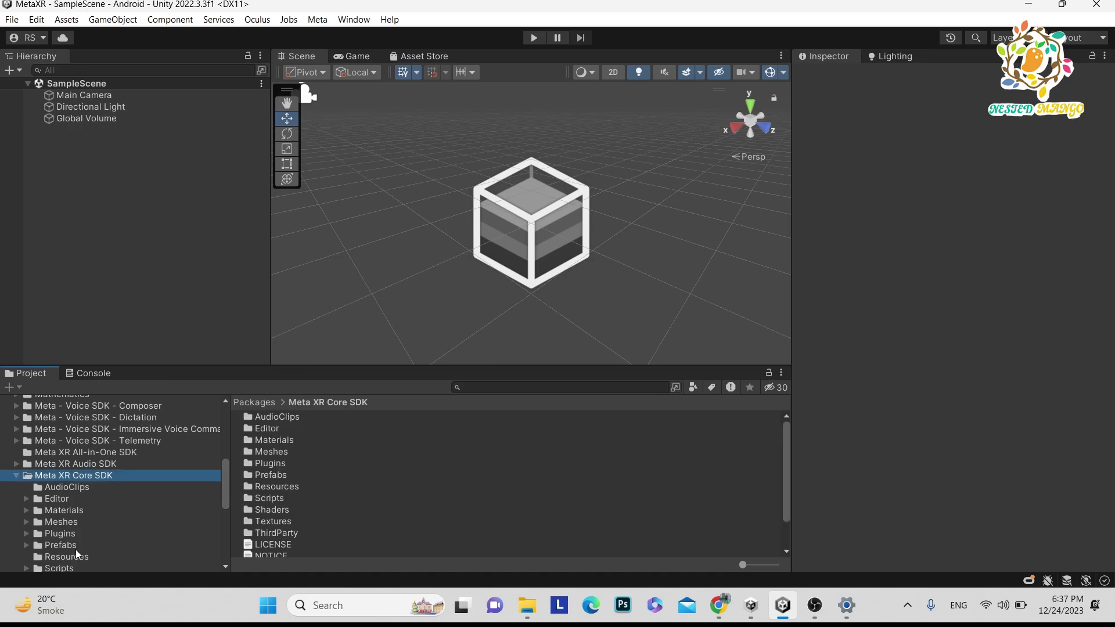
left_click(60, 546)
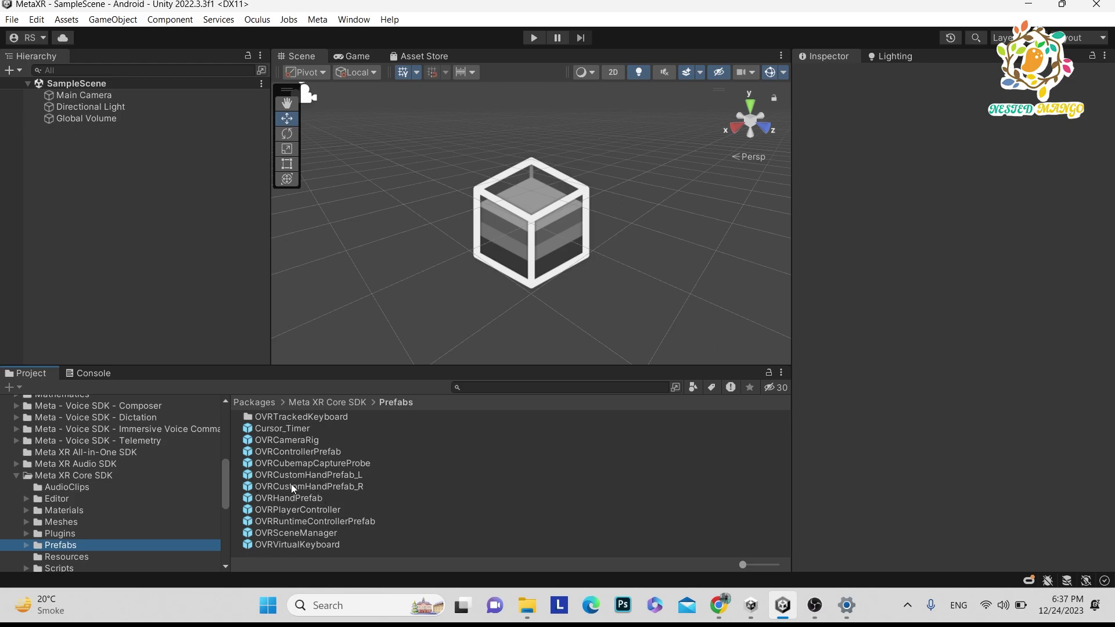
left_click_drag(306, 511, 127, 176)
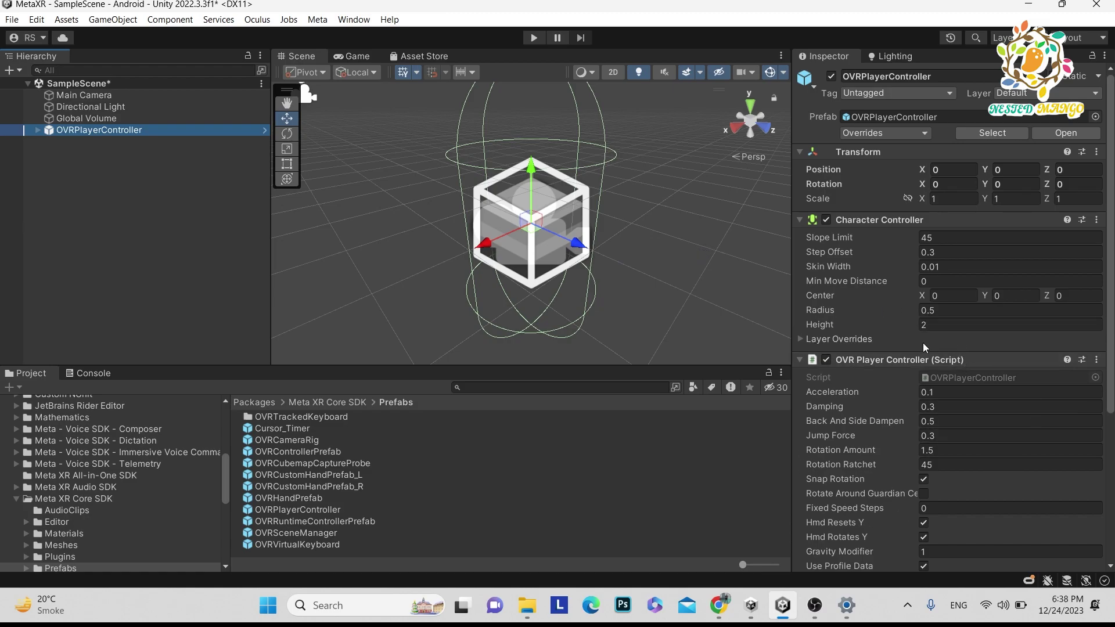
Review the OVRPlayerController's component settings and shift the object along the X axis to about -0.17.
scroll(1106, 360, "down", 2)
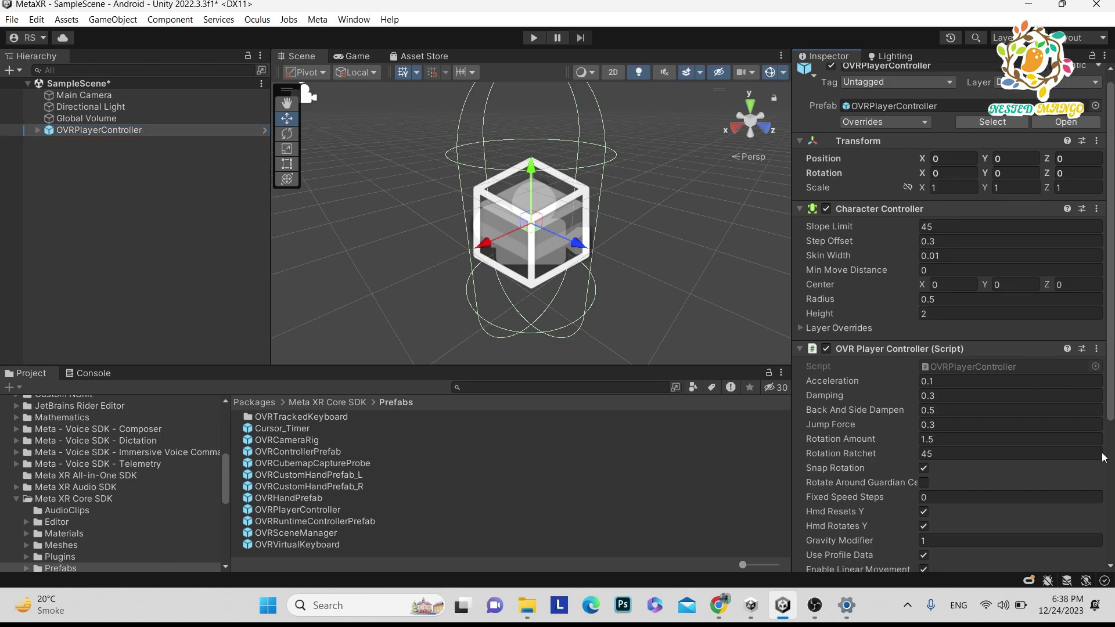
scroll(929, 392, "down", 5)
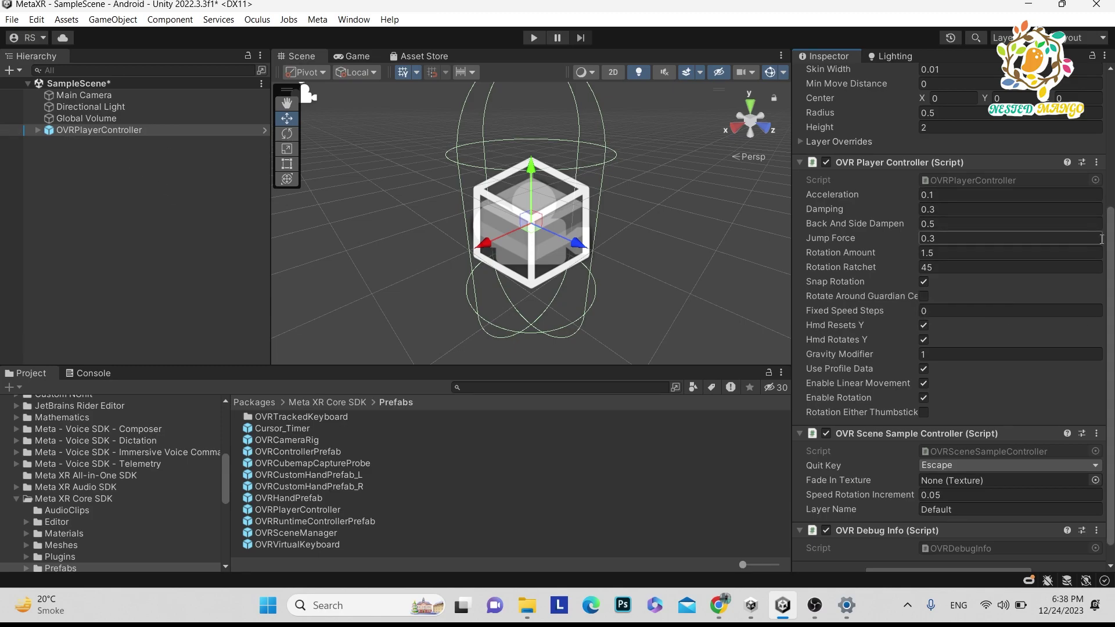
left_click_drag(1110, 238, 1113, 95)
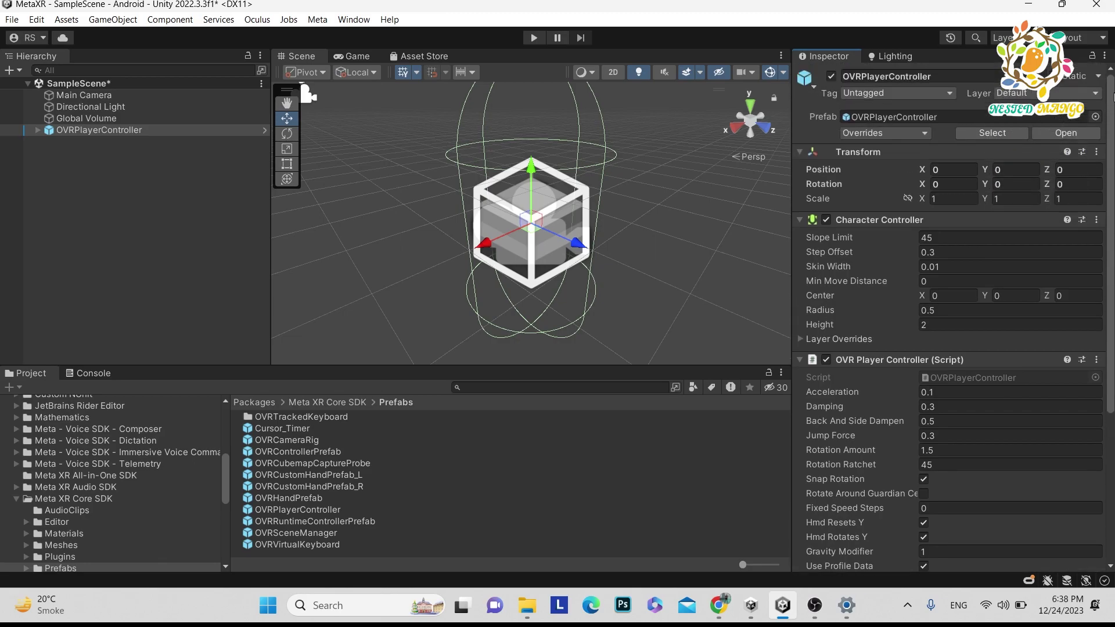
scroll(901, 211, "down", 5)
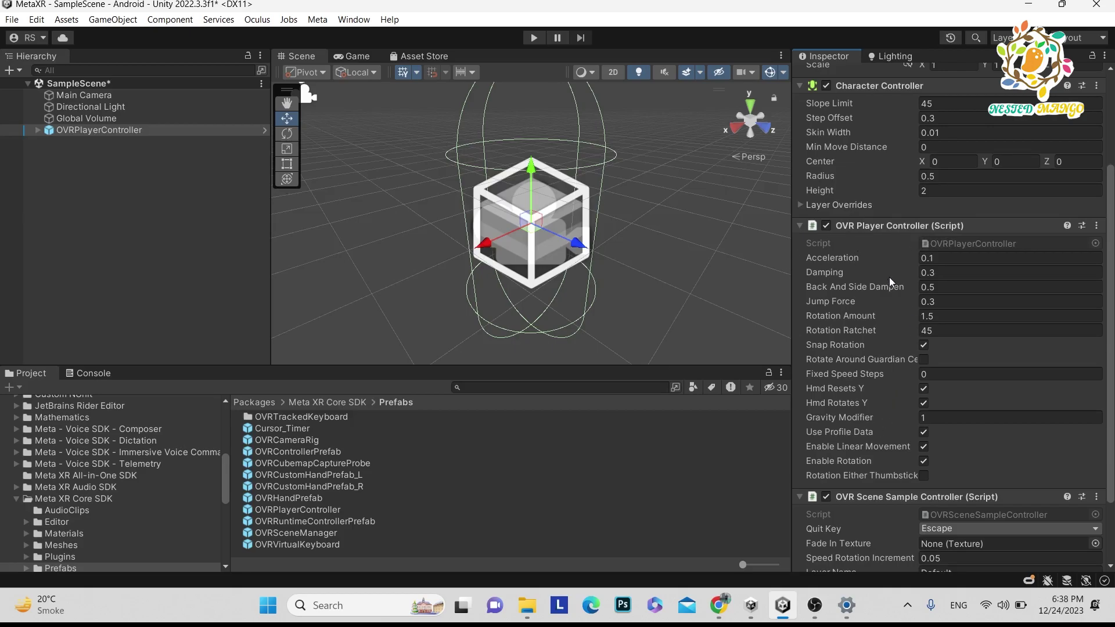
left_click_drag(485, 241, 512, 234)
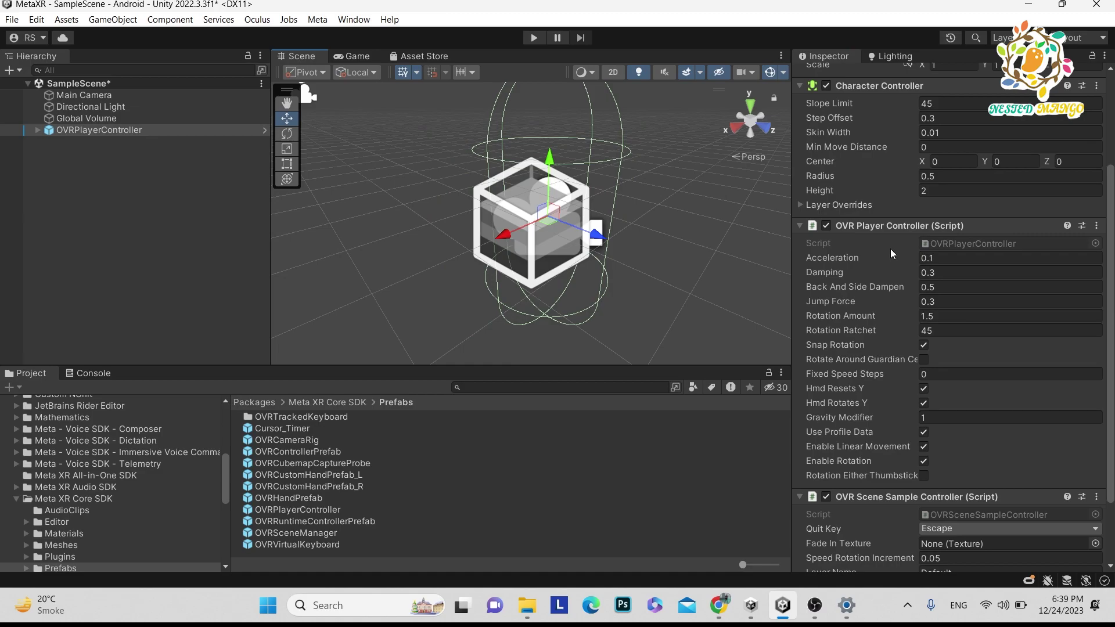
Turn off Snap Rotation and set Rotation Amount to 1 in the OVR Player Controller script, keeping Enable Linear Movement on, and save the scene.
left_click(923, 346)
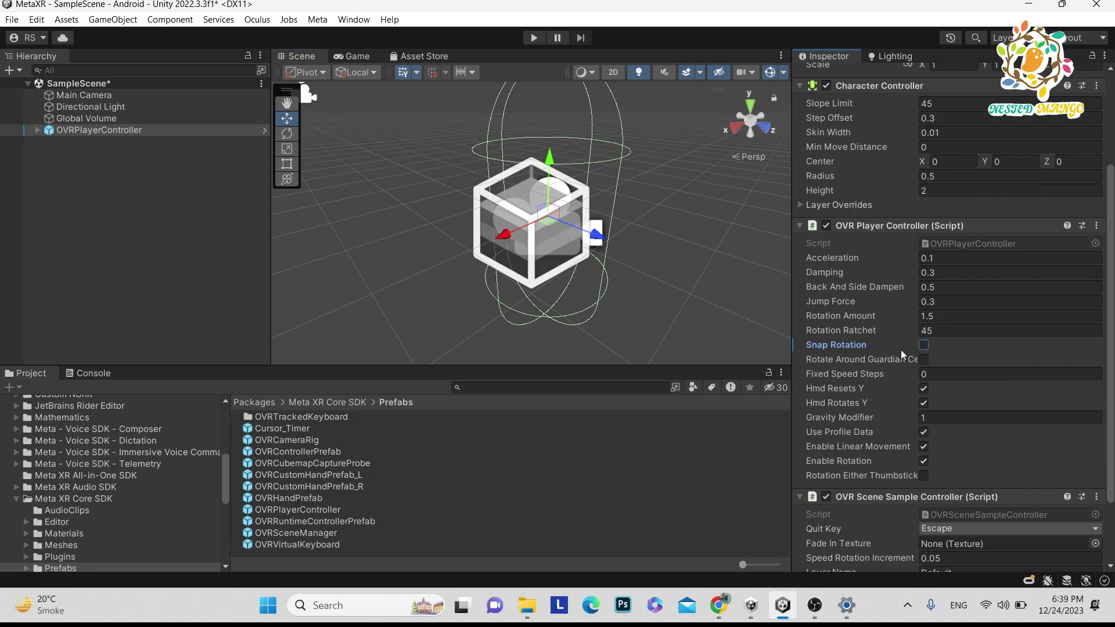
left_click(923, 448)
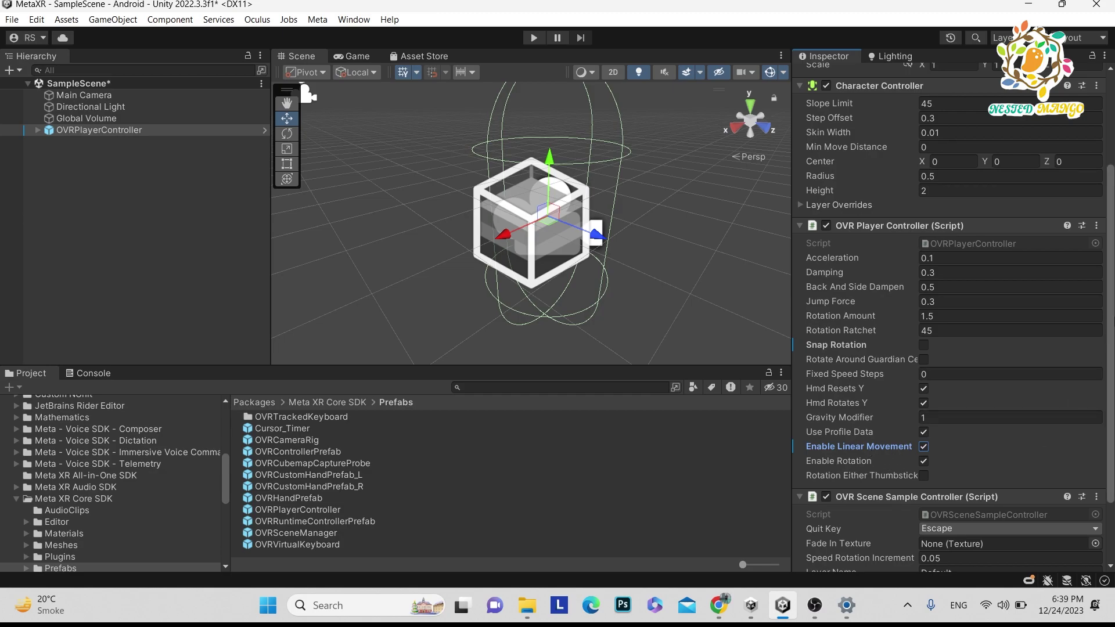
left_click_drag(1112, 341, 1113, 382)
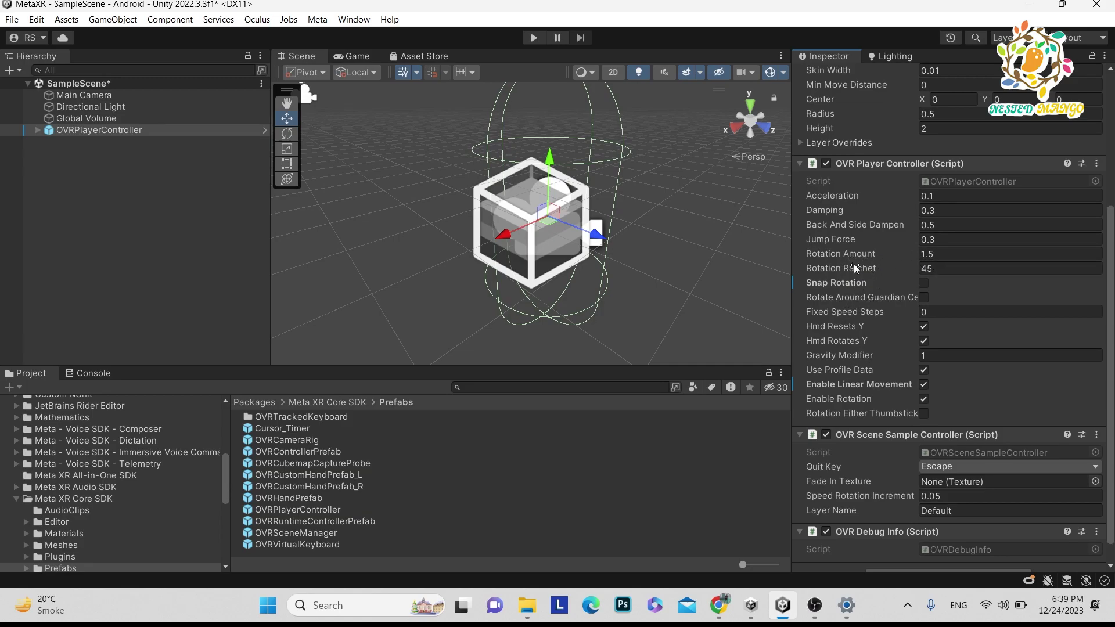
left_click(939, 255)
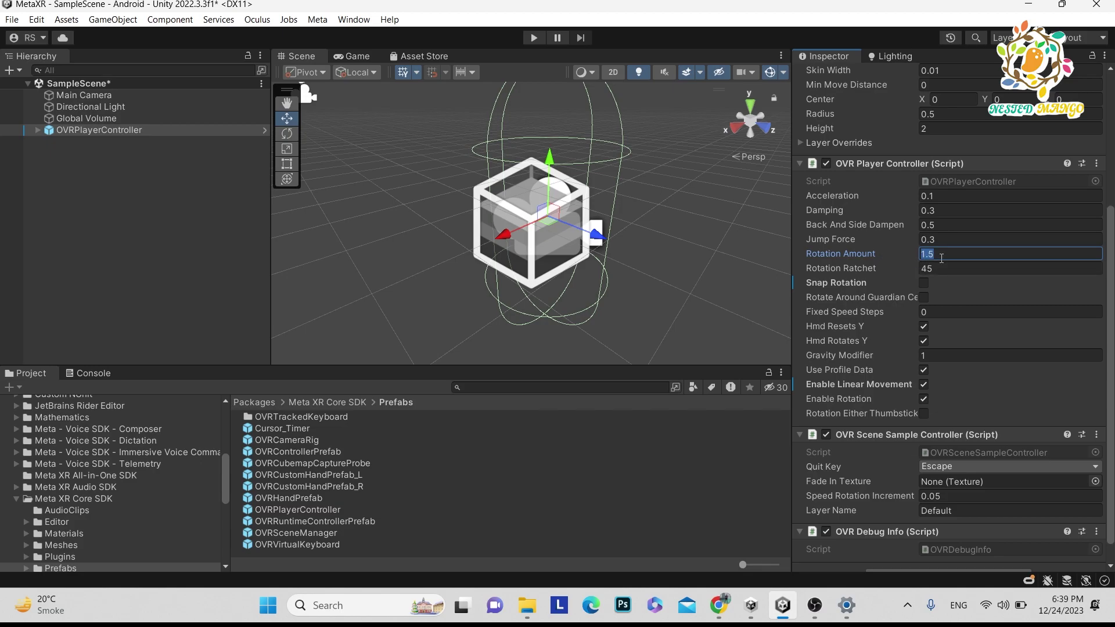
key("BackSpace")
type("1")
key("ctrl+s")
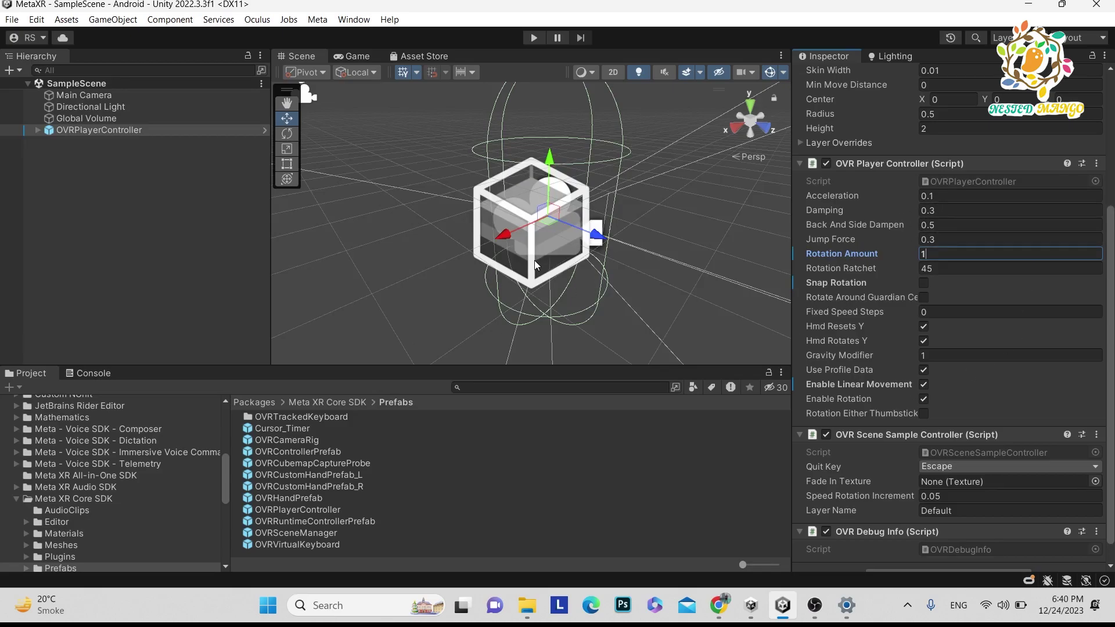
Expand OVRPlayerController down to TrackingSpace under OVRCameraRig and examine the left, center and right eye anchors' camera settings.
scroll(570, 206, "up", 2)
scroll(570, 206, "up", 2)
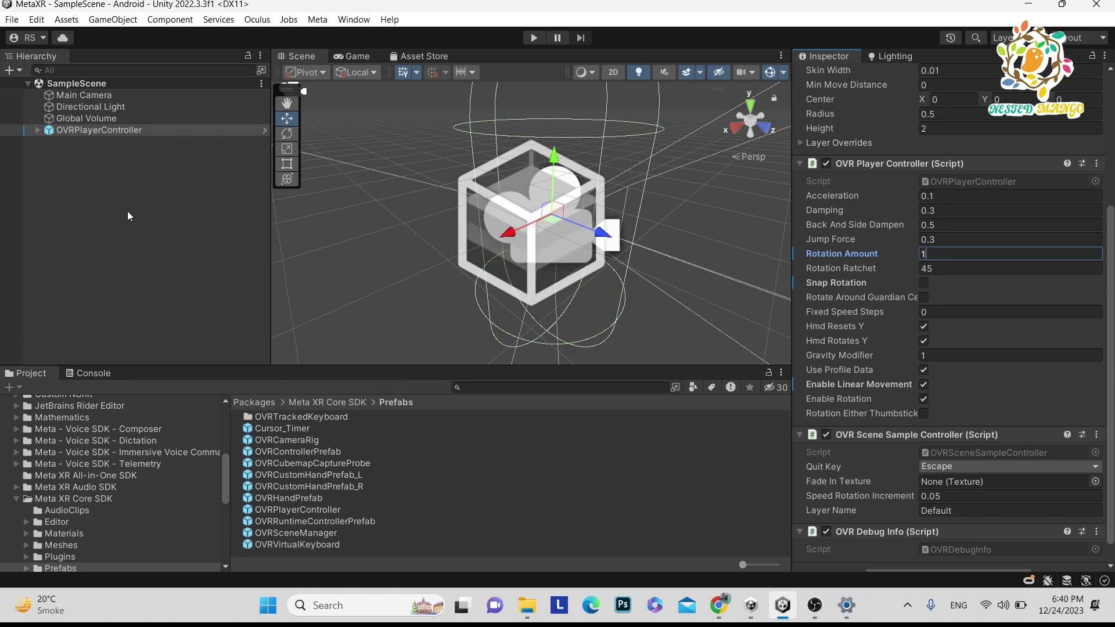
left_click(36, 130)
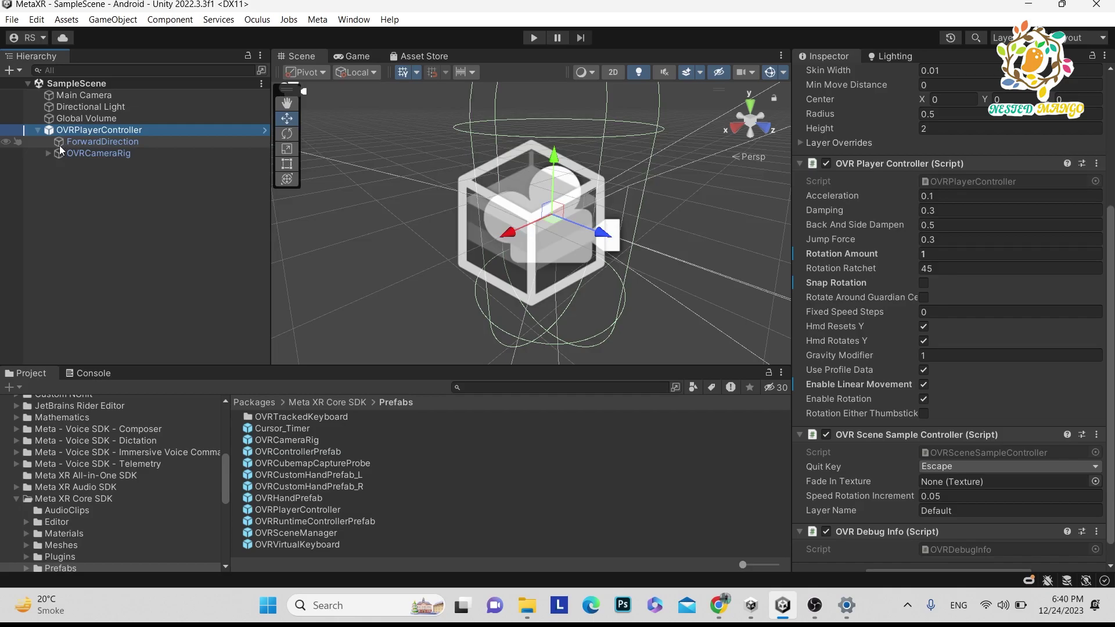
left_click(114, 152)
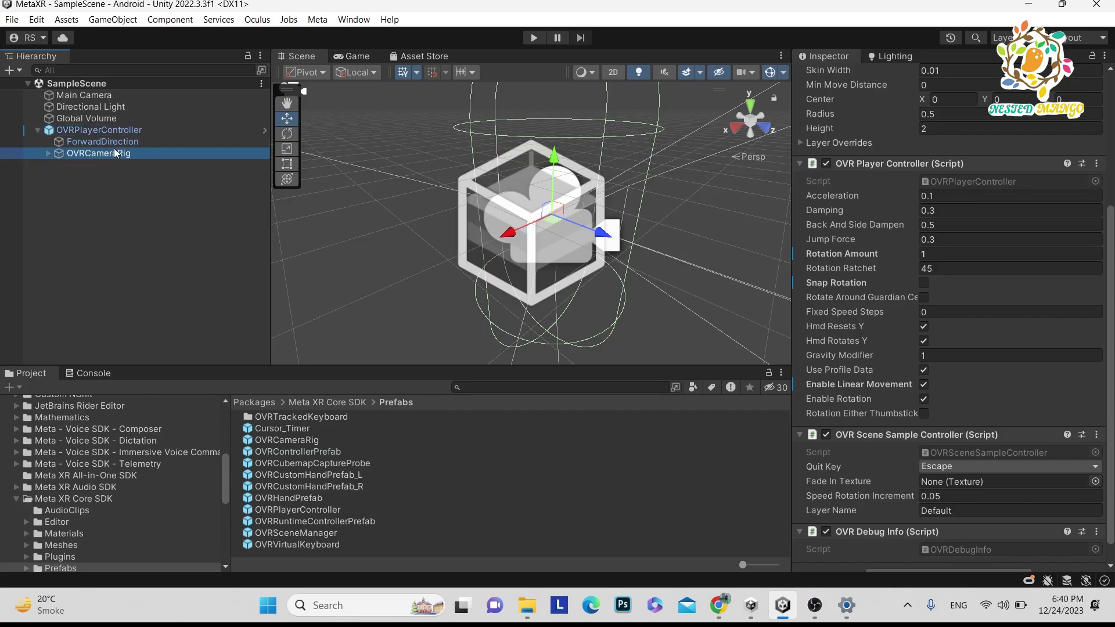
left_click(49, 154)
left_click(58, 166)
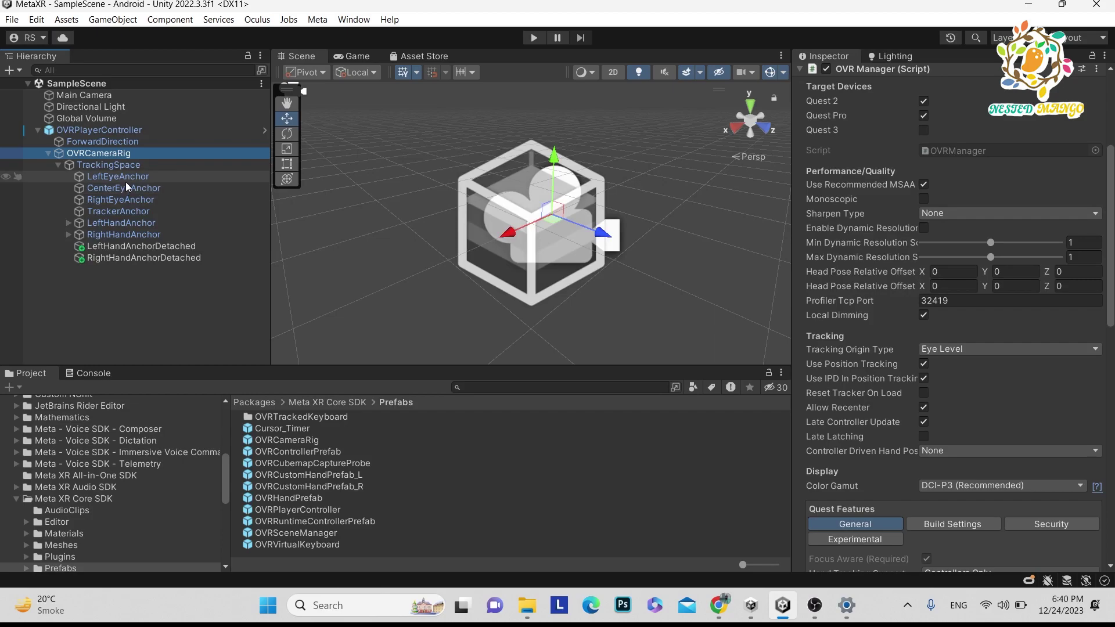
left_click(126, 180)
left_click(126, 190)
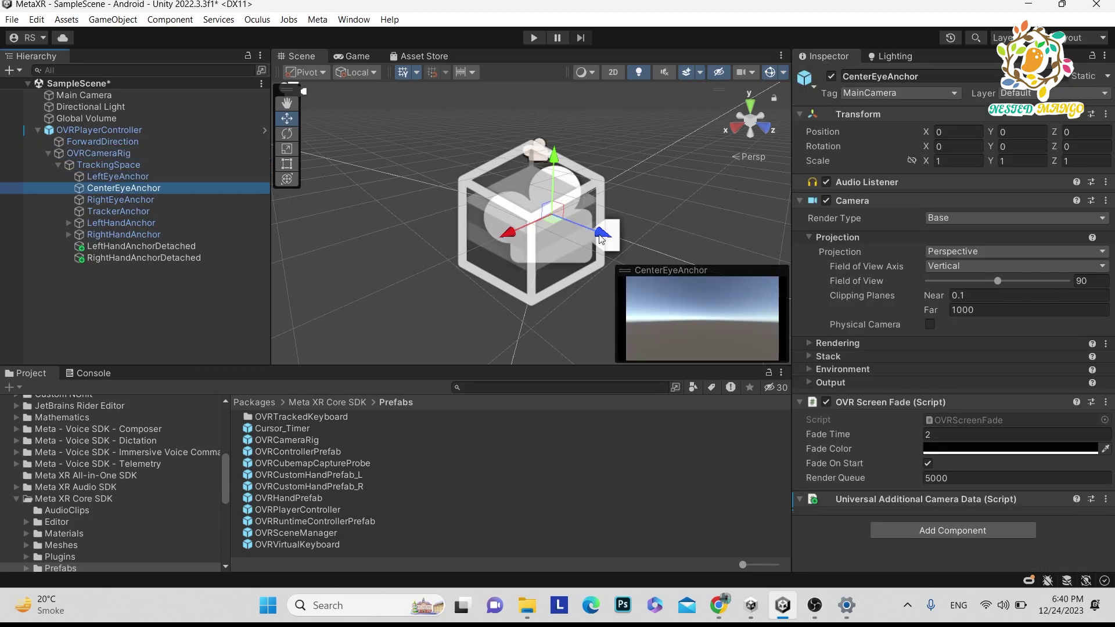
left_click(152, 177)
left_click(151, 197)
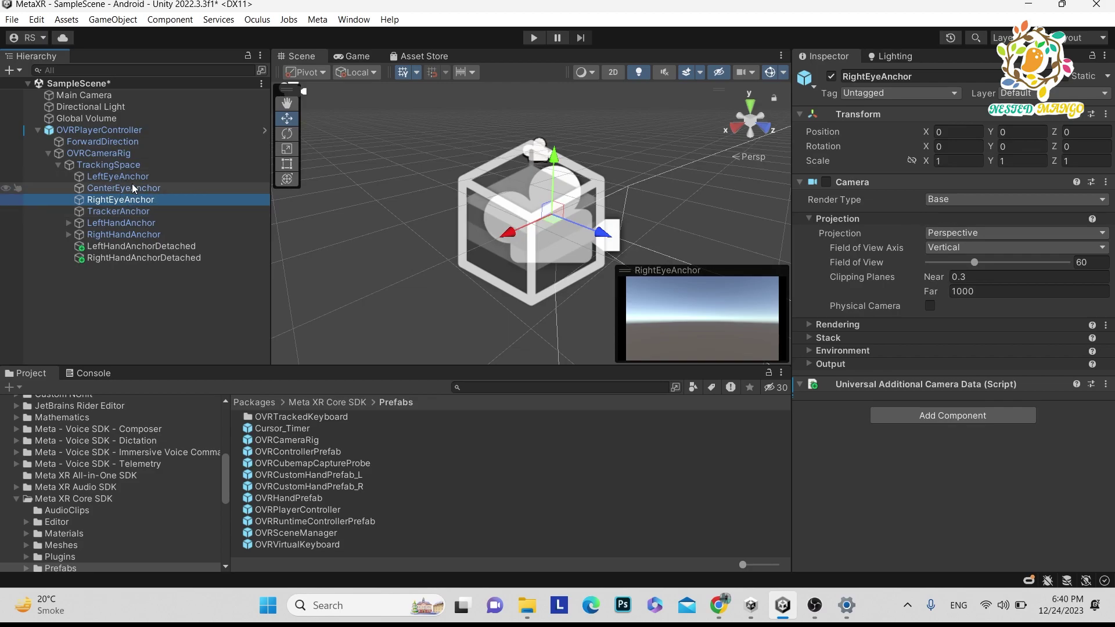
left_click(131, 187)
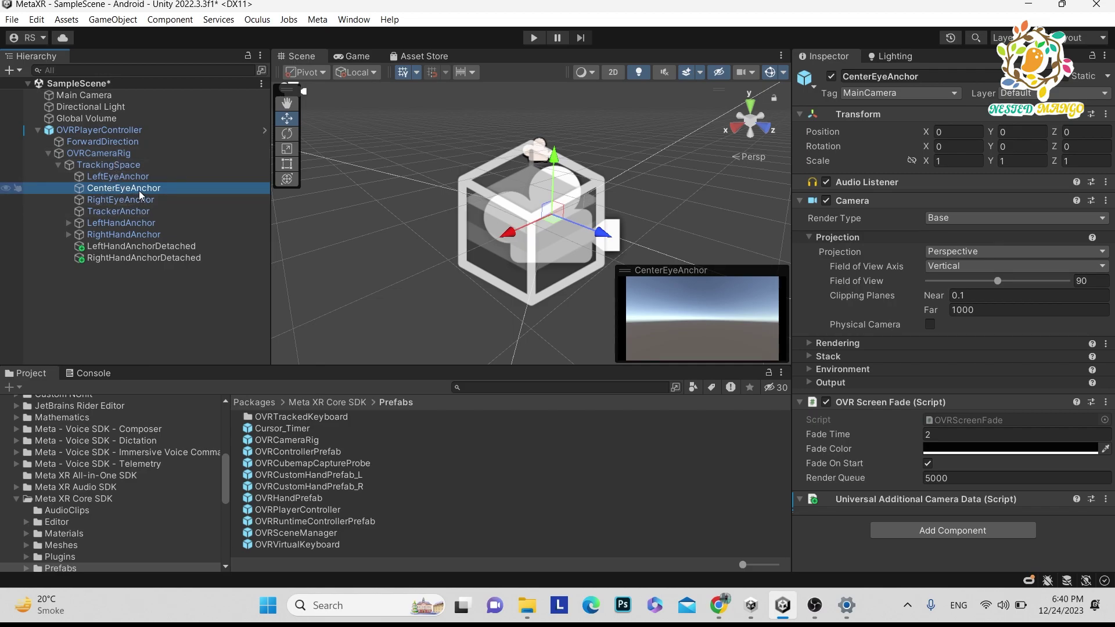
Add the OVRCustomHandPrefab_L prefab as a child of LeftHandAnchor in the camera rig's TrackingSpace.
left_click(110, 224)
left_click(117, 236)
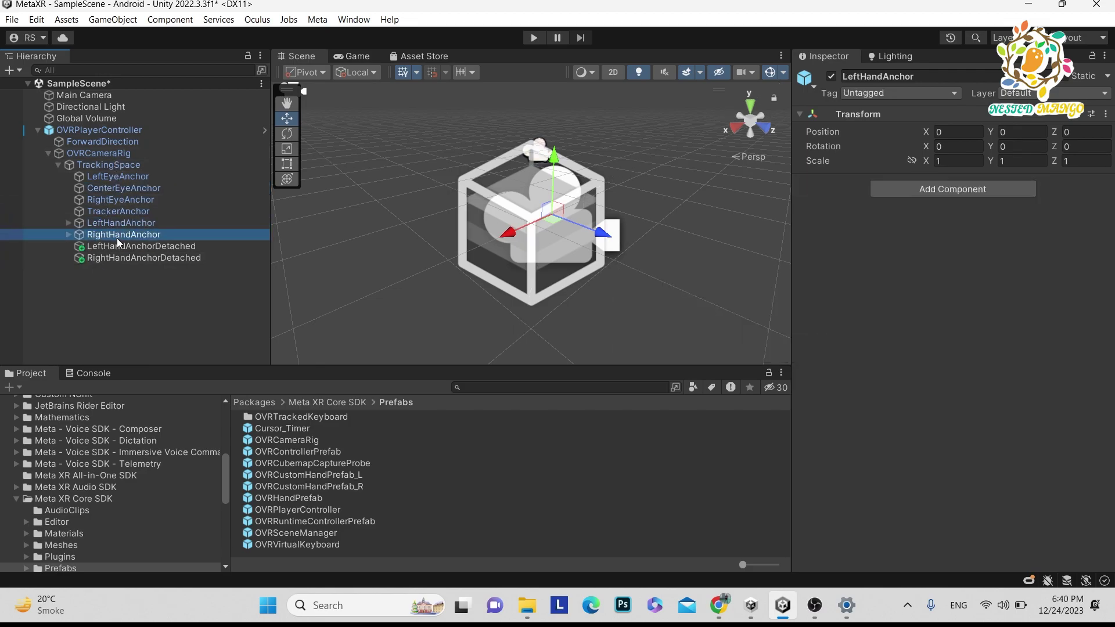
left_click(68, 223)
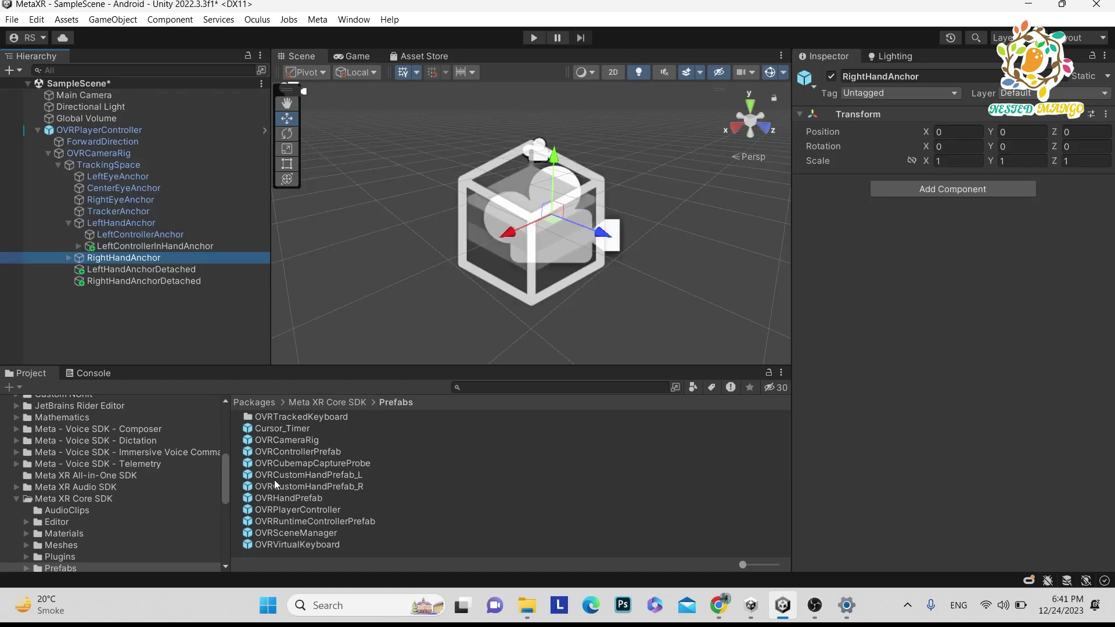
left_click_drag(338, 477, 149, 226)
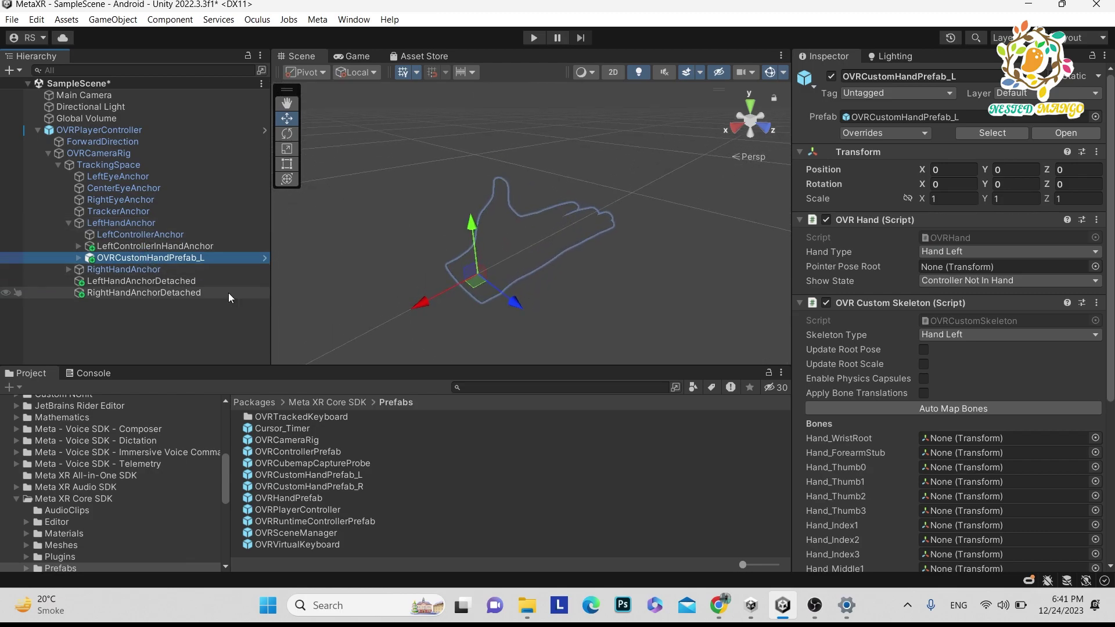
Add the OVRCustomHandPrefab_R prefab as a child of RightHandAnchor, collapse the player hierarchy and save the scene.
left_click(129, 269)
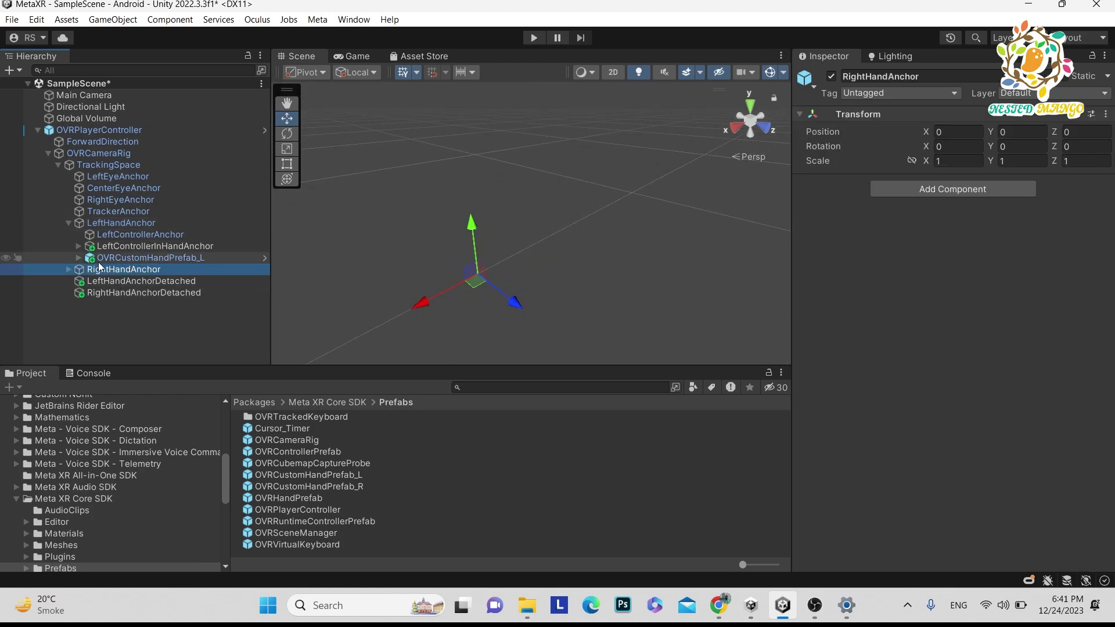
left_click(70, 271)
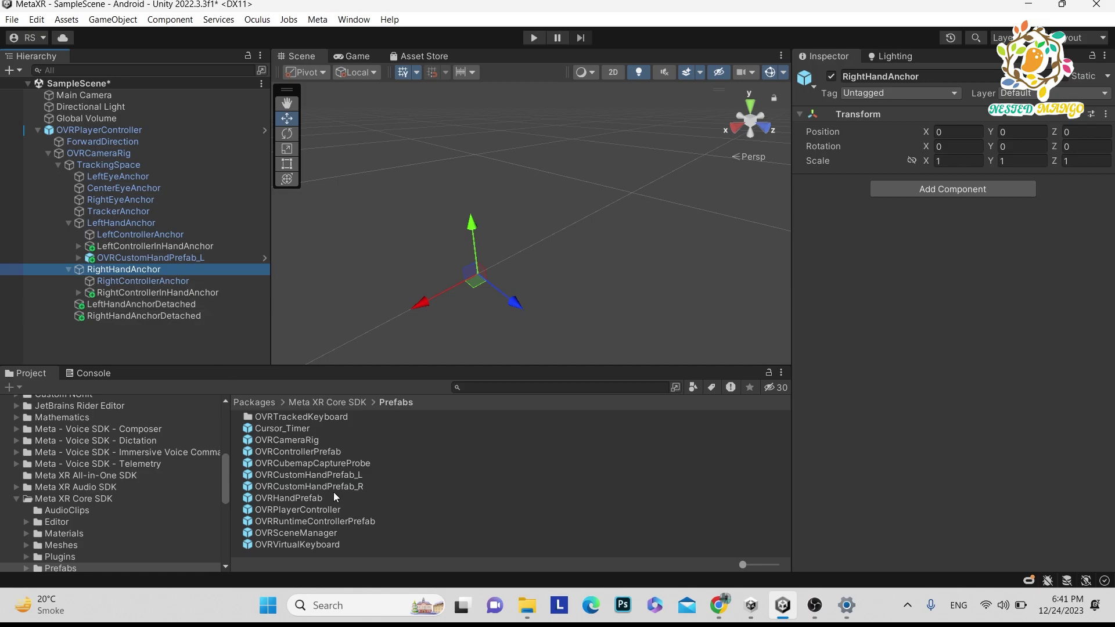
left_click_drag(333, 487, 158, 273)
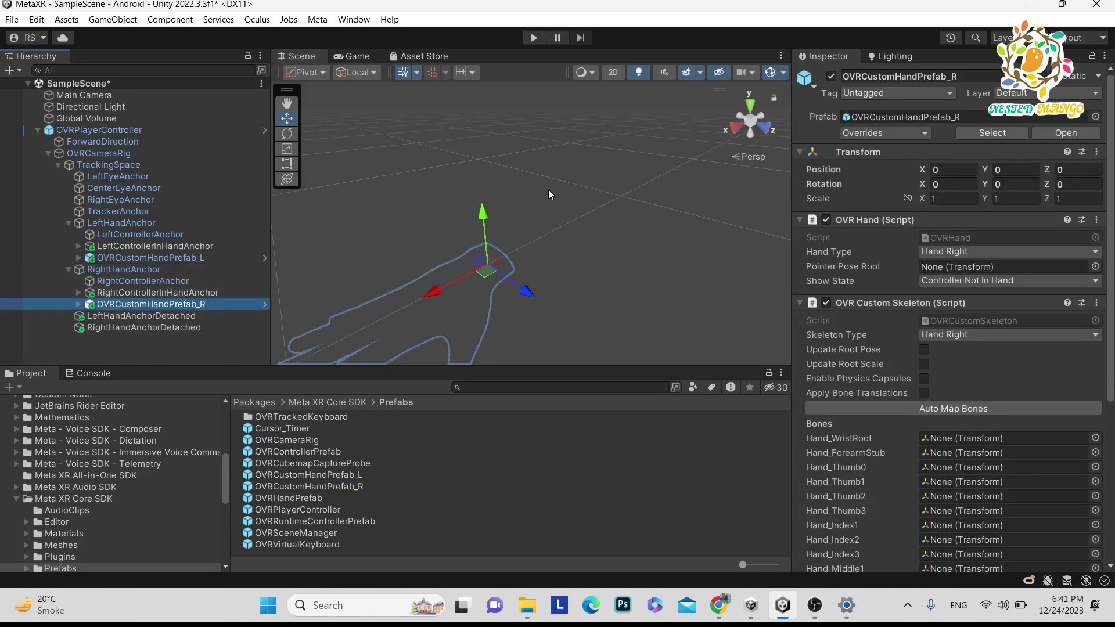
left_click(38, 129)
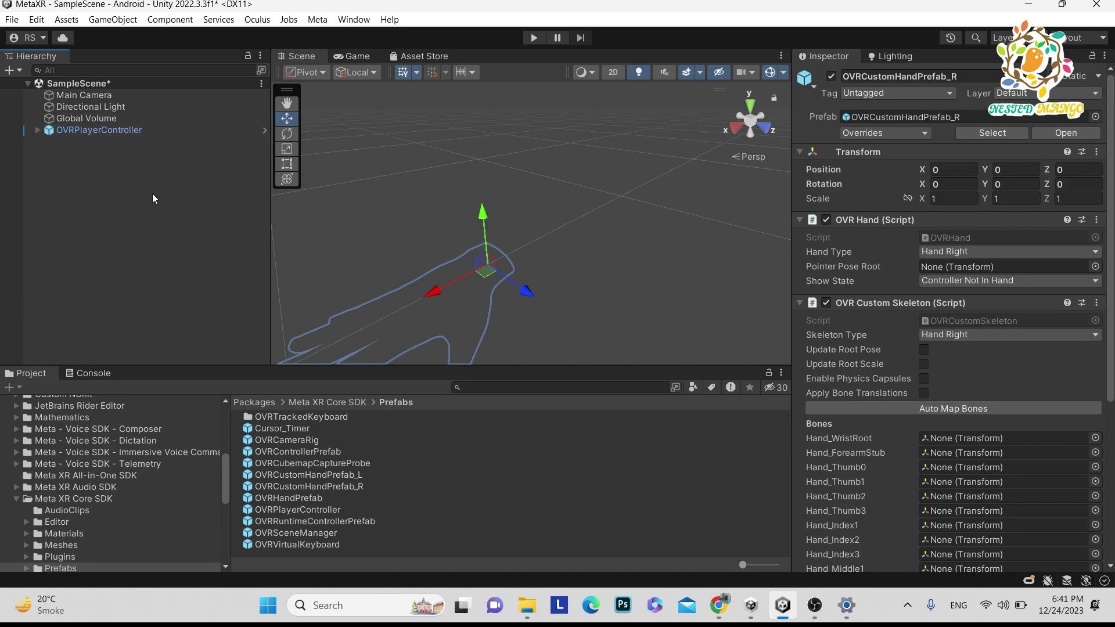
key("ctrl+s")
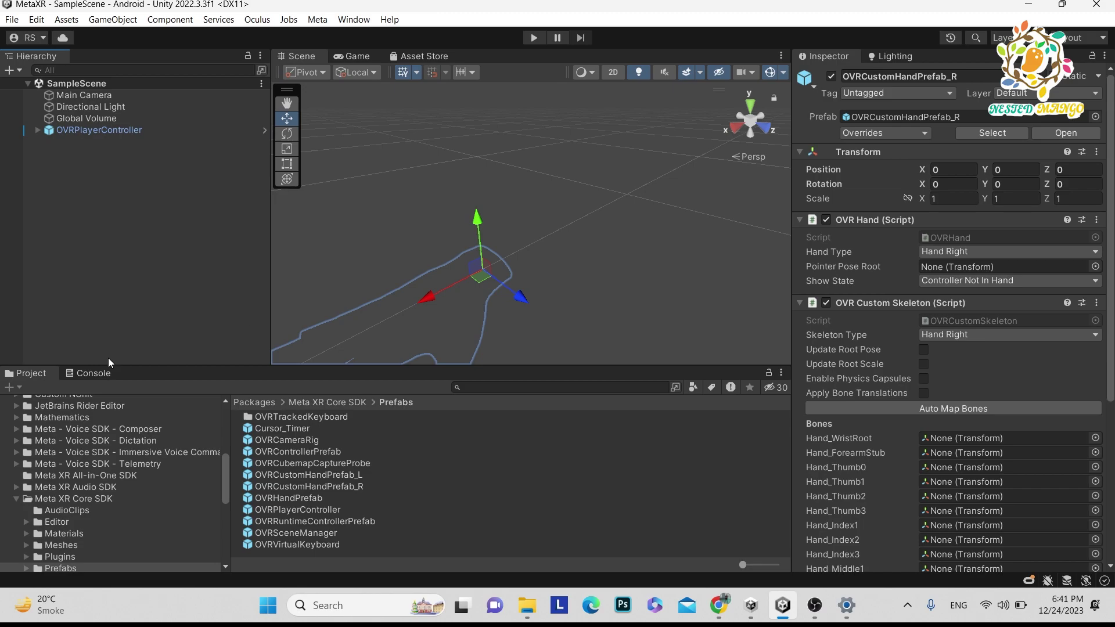
Check the Console for messages, return to the project files and select OVRPlayerController in the scene.
left_click(95, 374)
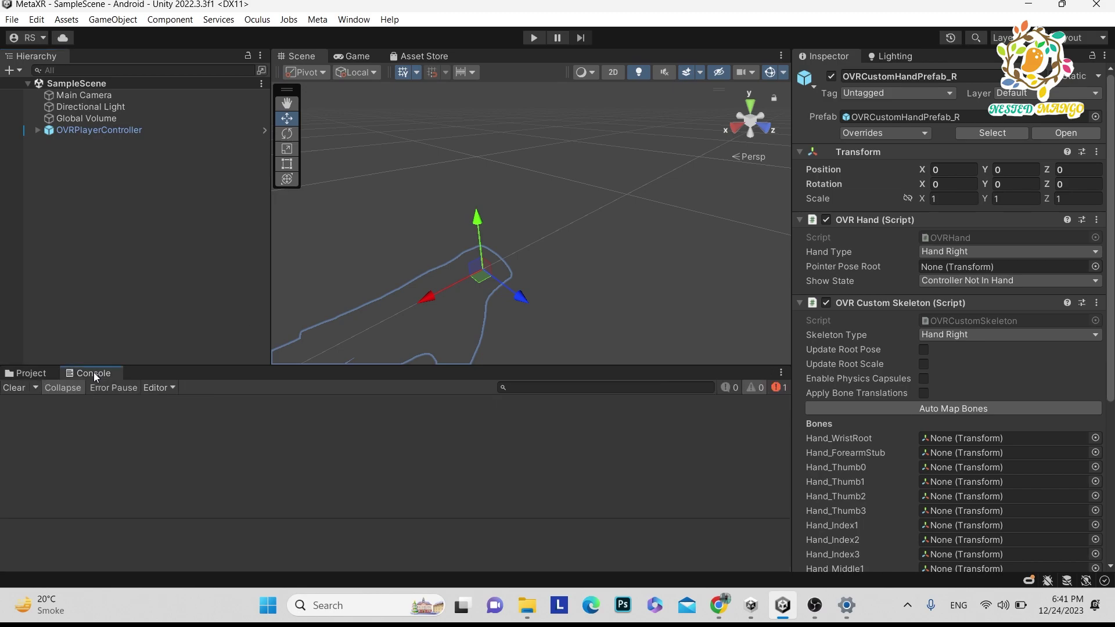
left_click(50, 374)
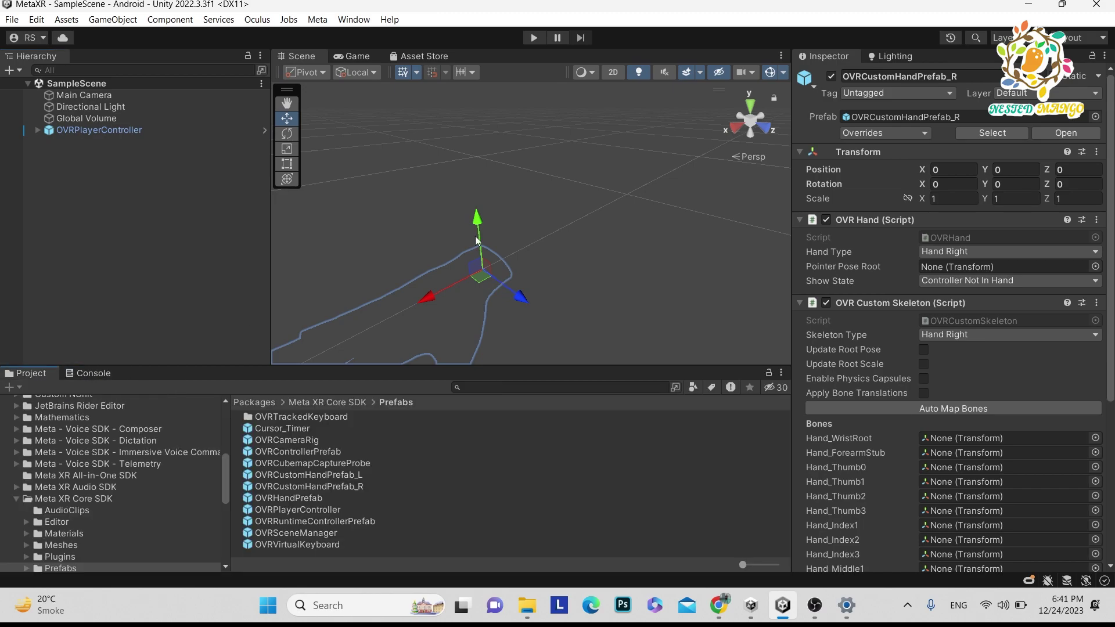
left_click(106, 129)
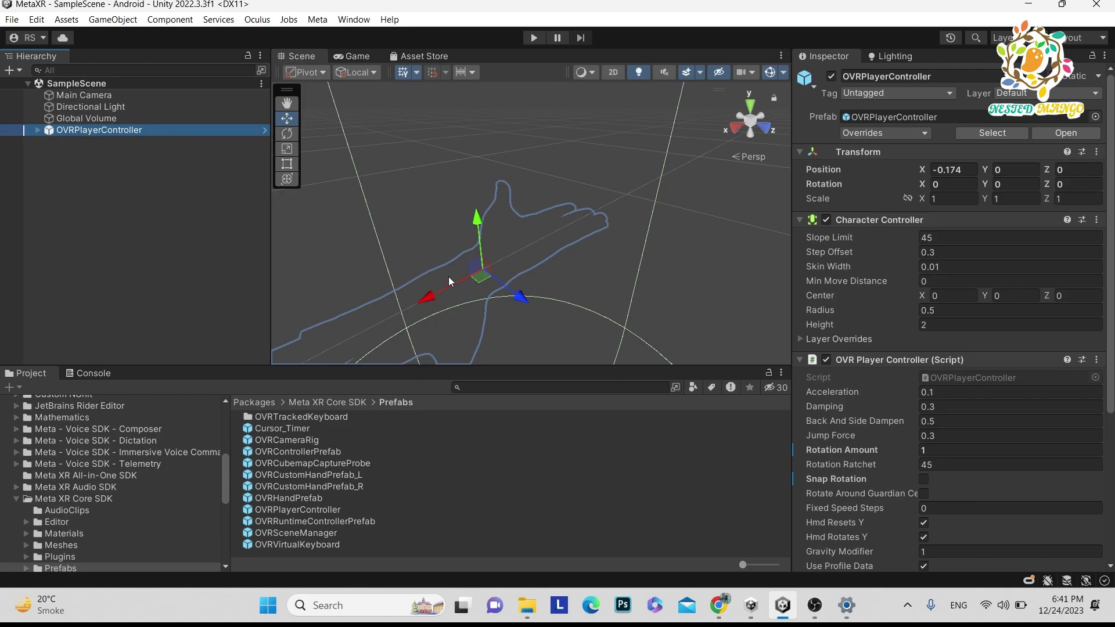